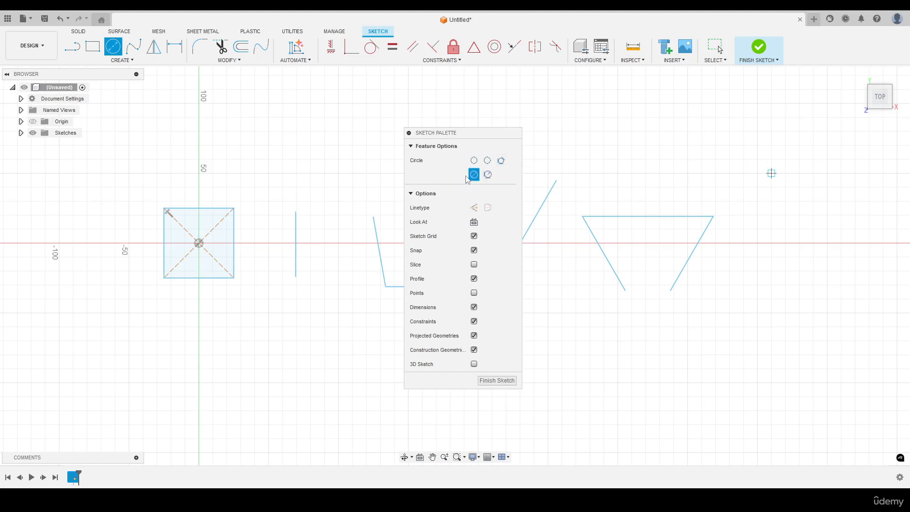
Draw a center diameter circle centred on the origin that passes through the corners of the square.
drag(438, 137, 825, 156)
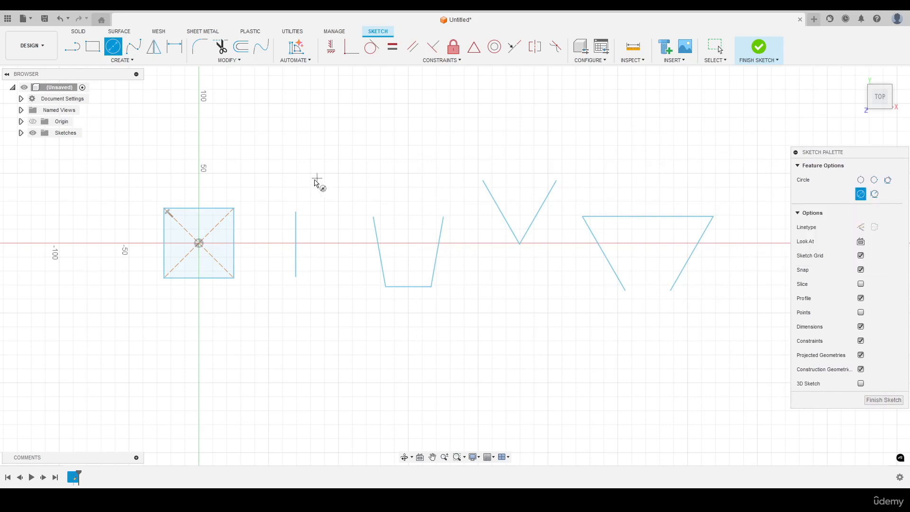
middle_drag(317, 182, 407, 185)
scroll(319, 244, up, 5)
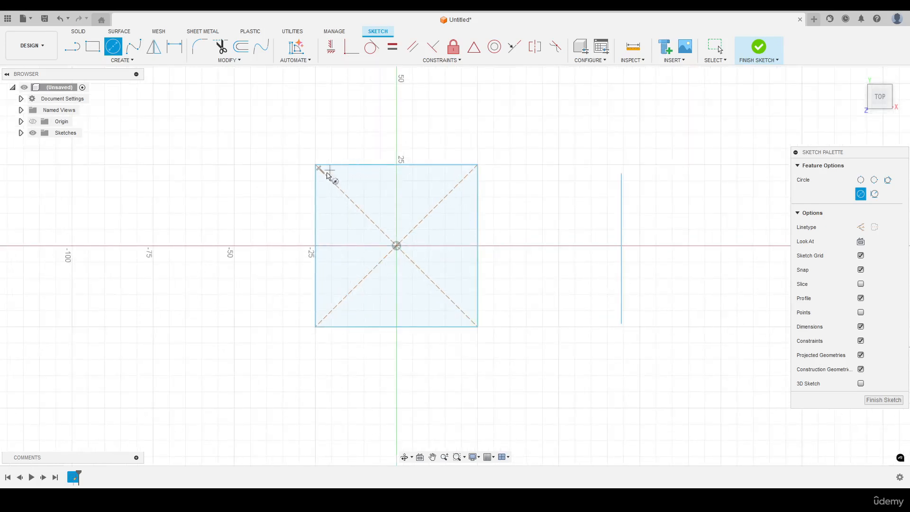
click(396, 246)
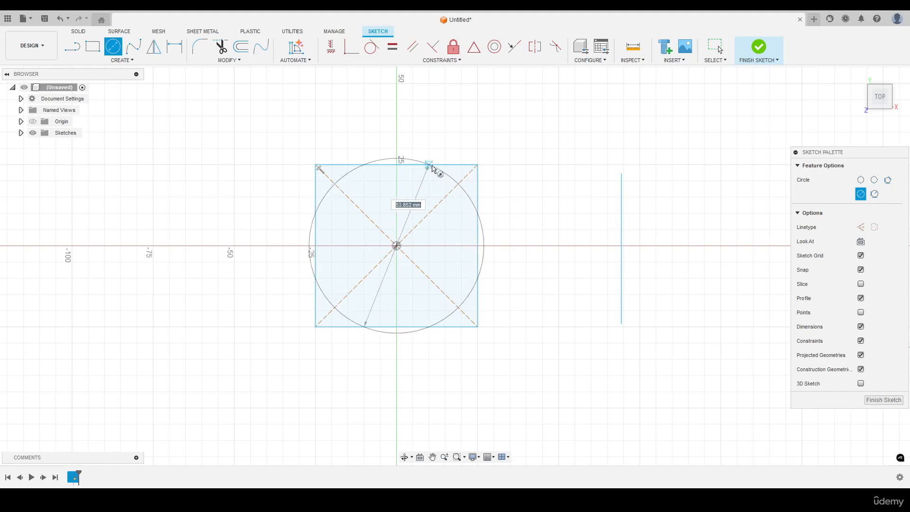
click(478, 166)
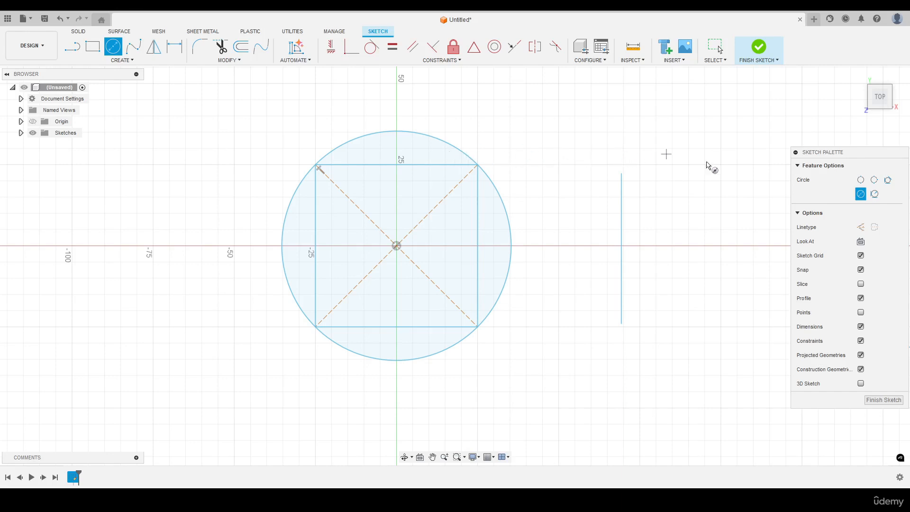
Draw a 2-point circle on the vertical line, spanning from its upper endpoint to its midpoint.
click(861, 183)
scroll(481, 189, down, 2)
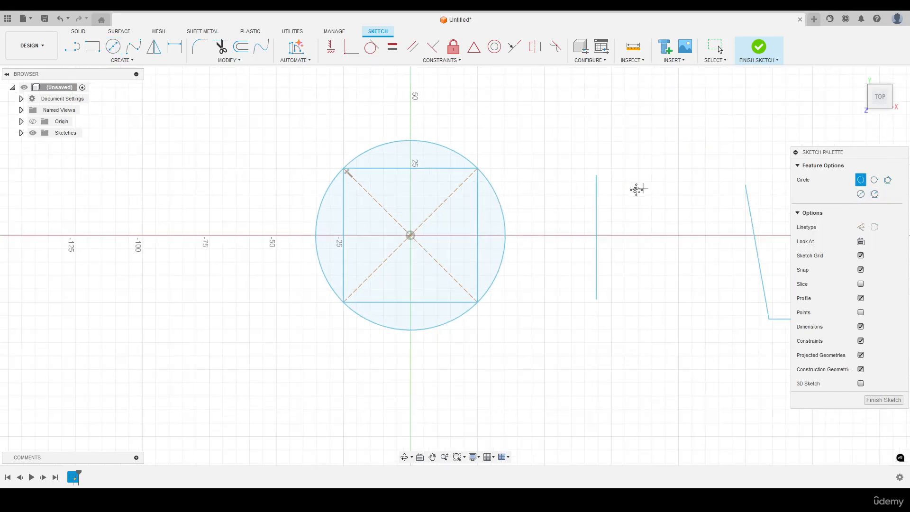
middle_drag(636, 189, 493, 220)
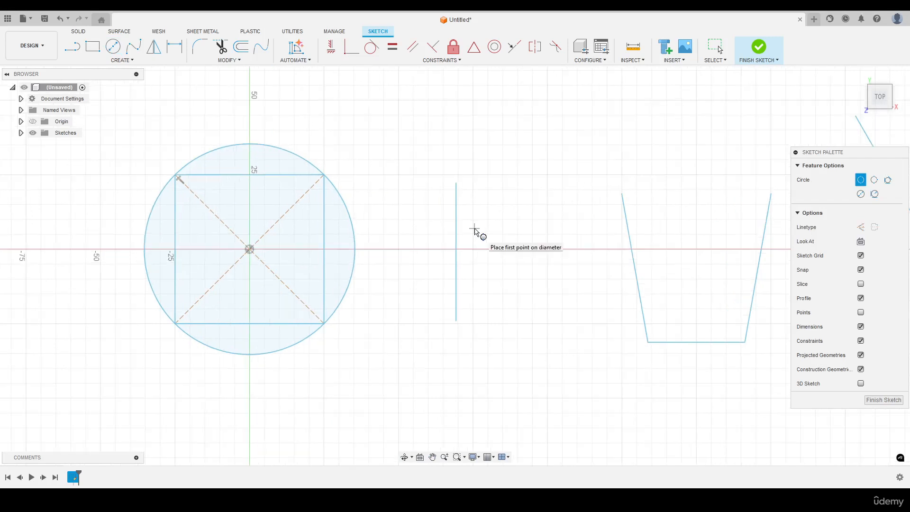
scroll(476, 237, up, 1)
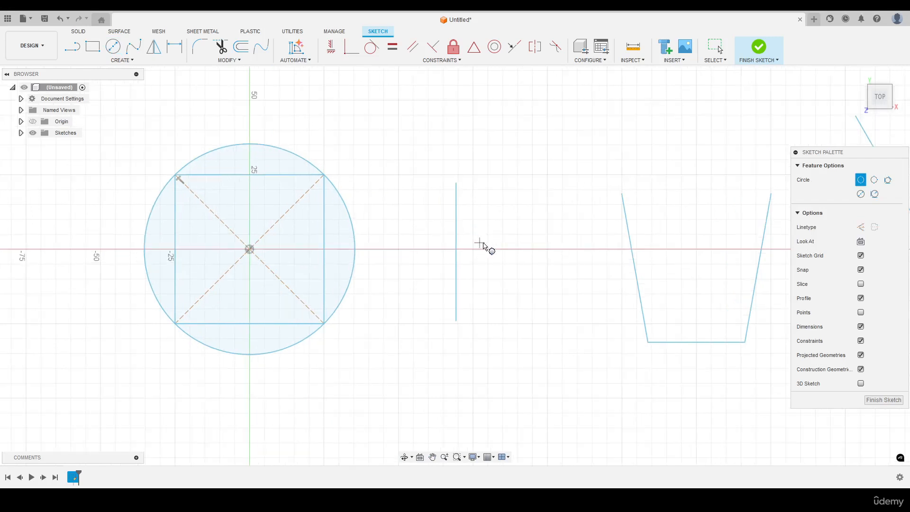
click(456, 184)
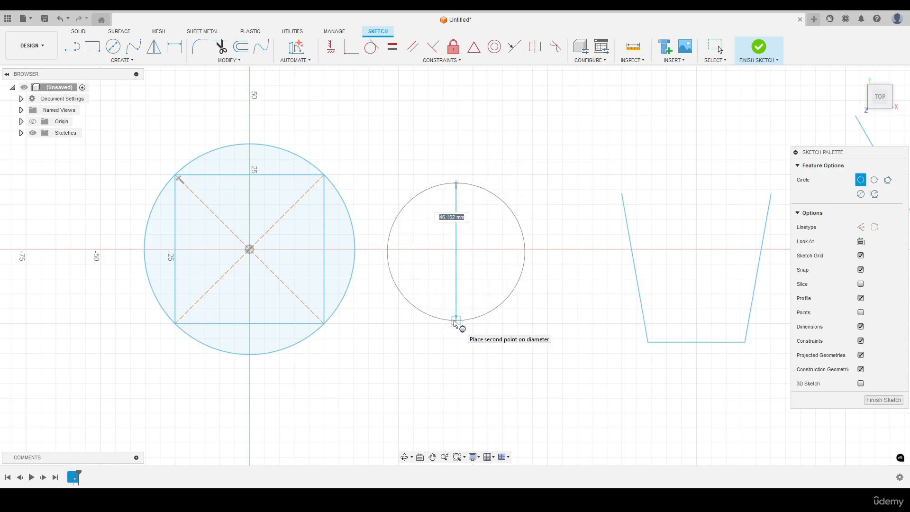
click(457, 250)
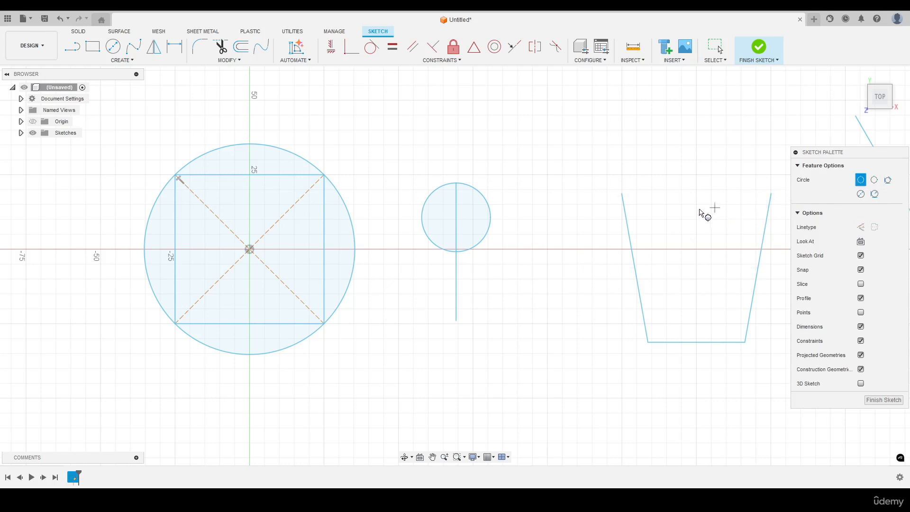
Draw a 3-point circle through the two upper endpoints of the open trapezoid and the midpoint of its base.
middle_drag(640, 257, 470, 247)
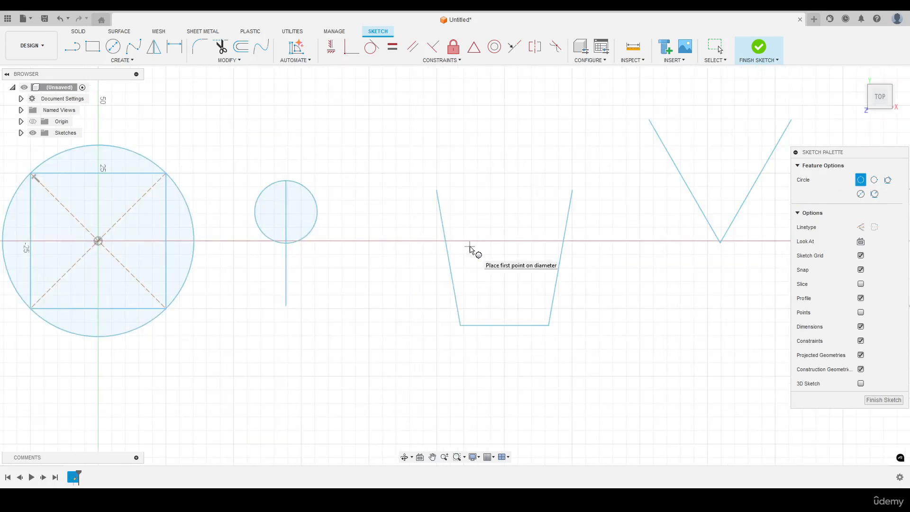
click(874, 180)
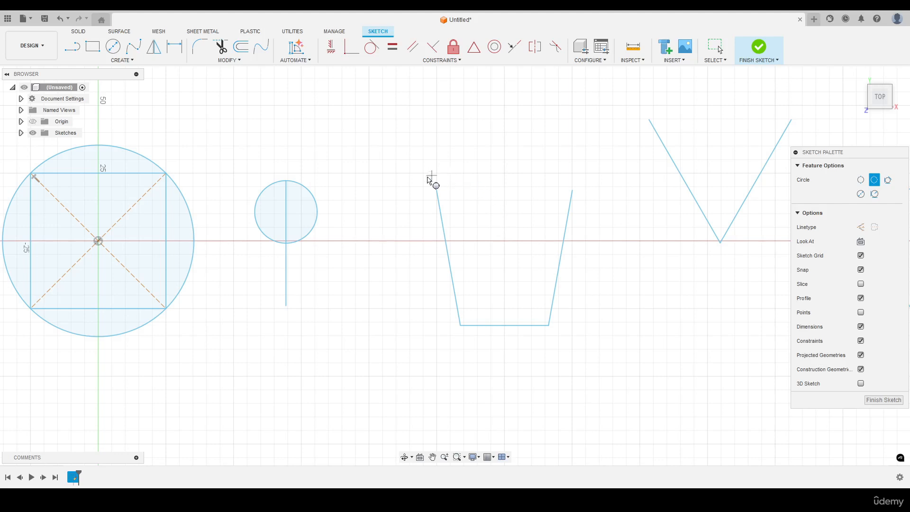
click(437, 191)
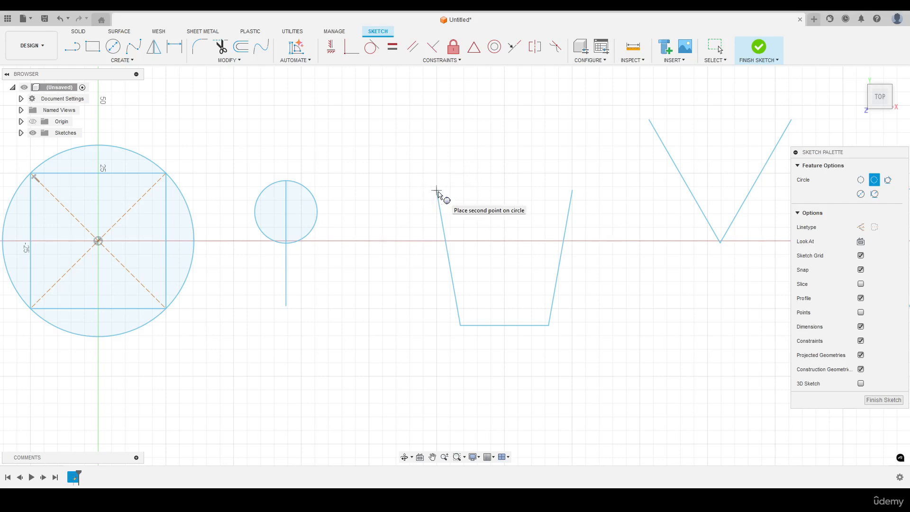
click(573, 191)
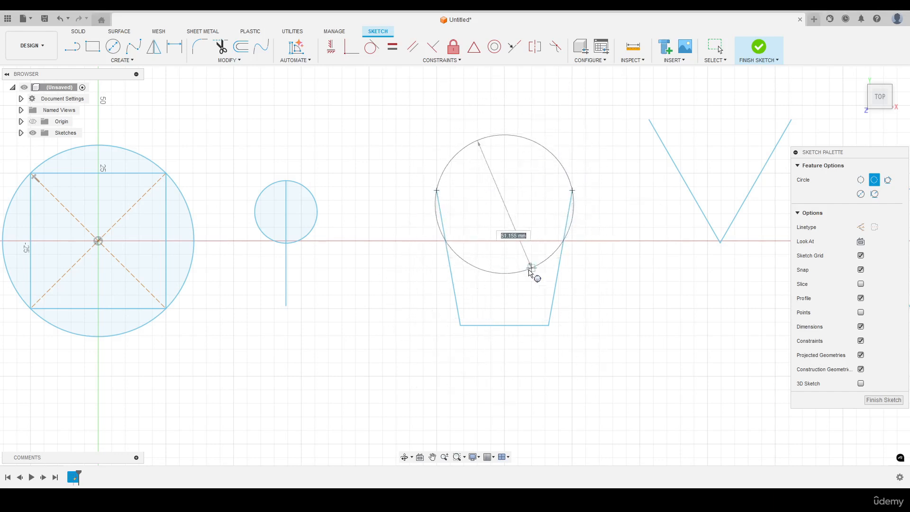
click(505, 327)
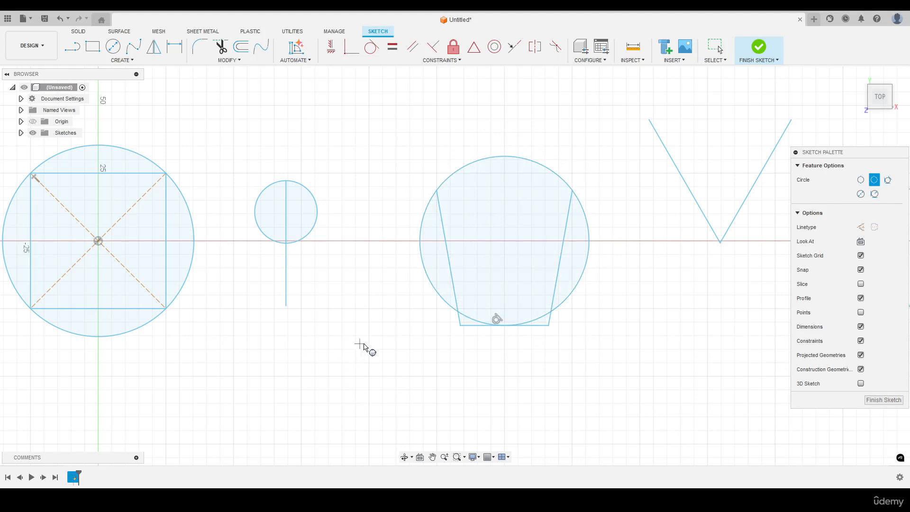
Draw a 2-tangent circle touching both lines of the V shape, near their open upper ends.
scroll(331, 287, down, 1)
scroll(362, 290, down, 1)
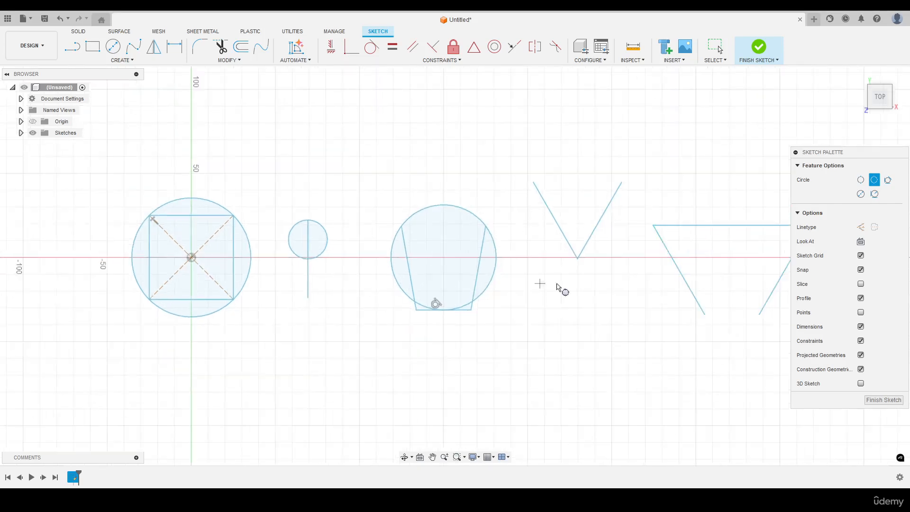
drag(592, 284, 511, 285)
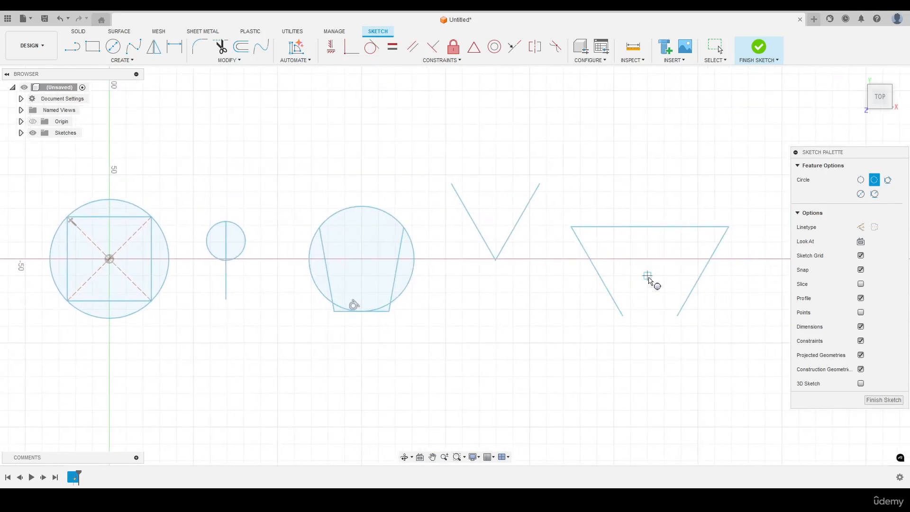
click(875, 195)
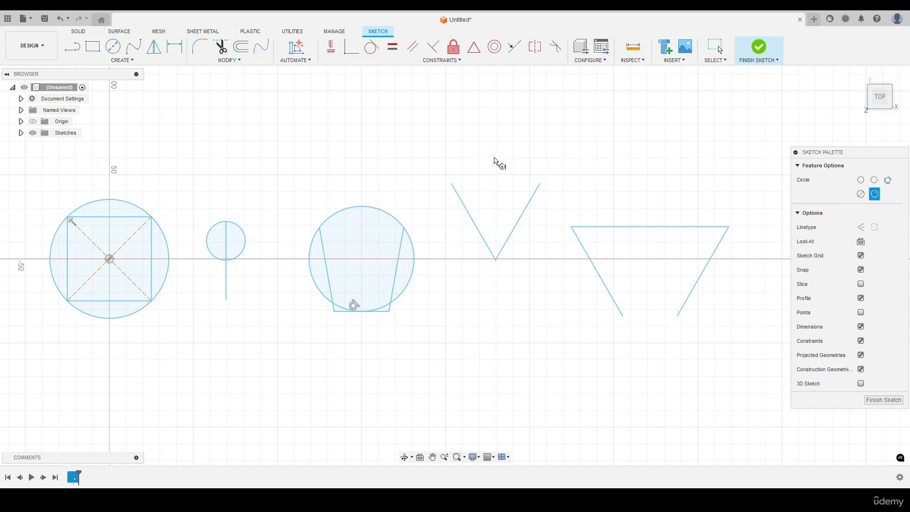
click(465, 209)
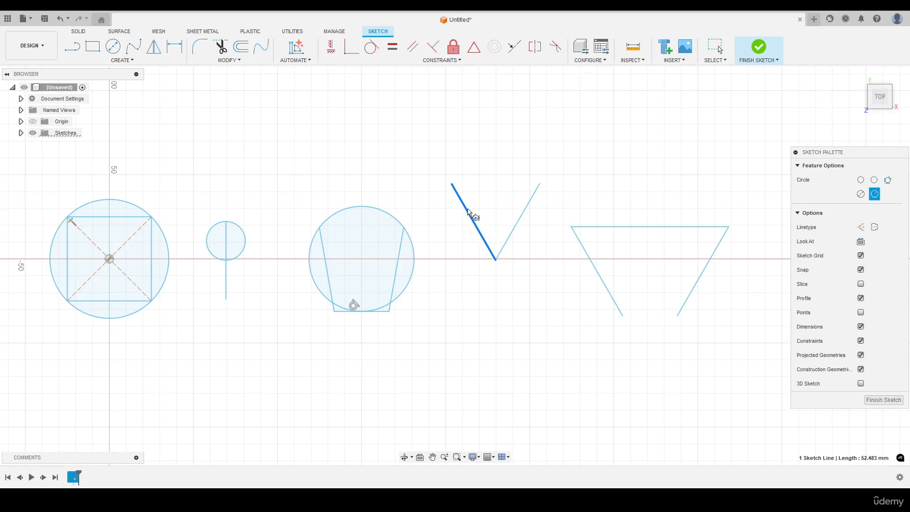
click(531, 200)
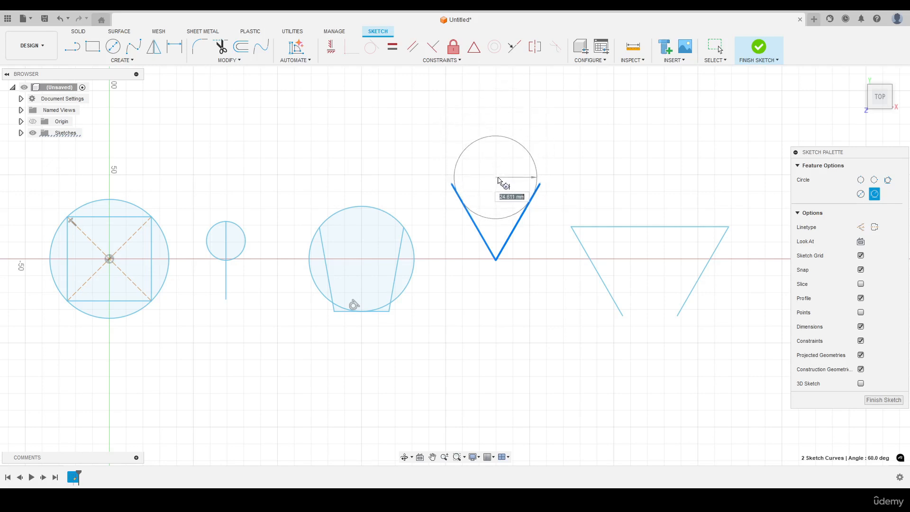
click(523, 180)
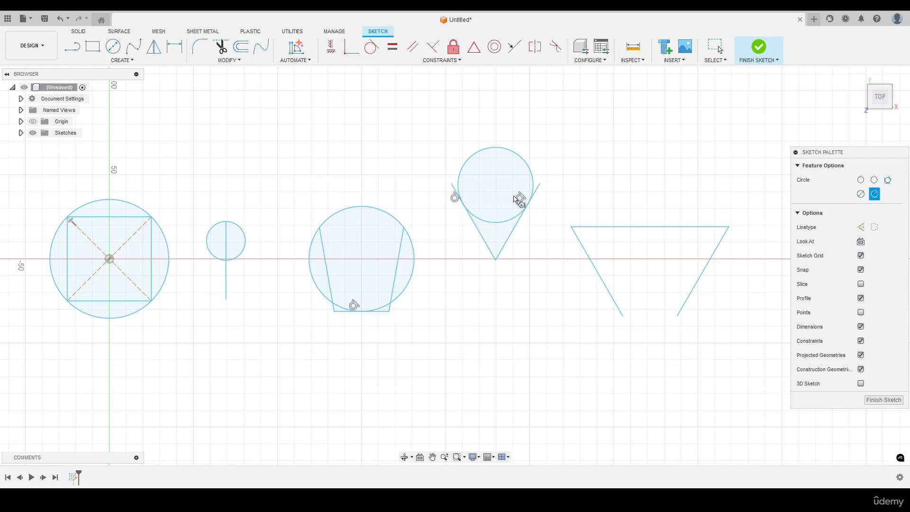
key(Escape)
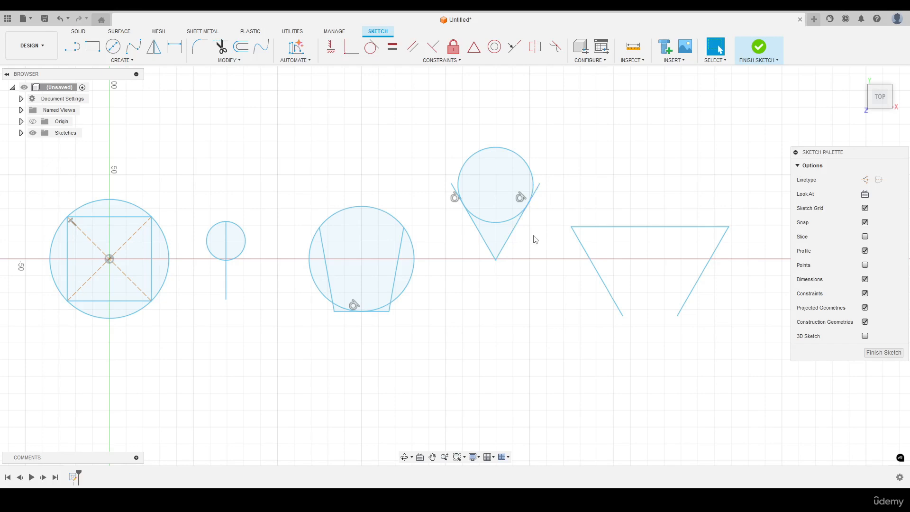
Draw a 3-tangent circle touching all three lines of the open inverted triangle.
key(c)
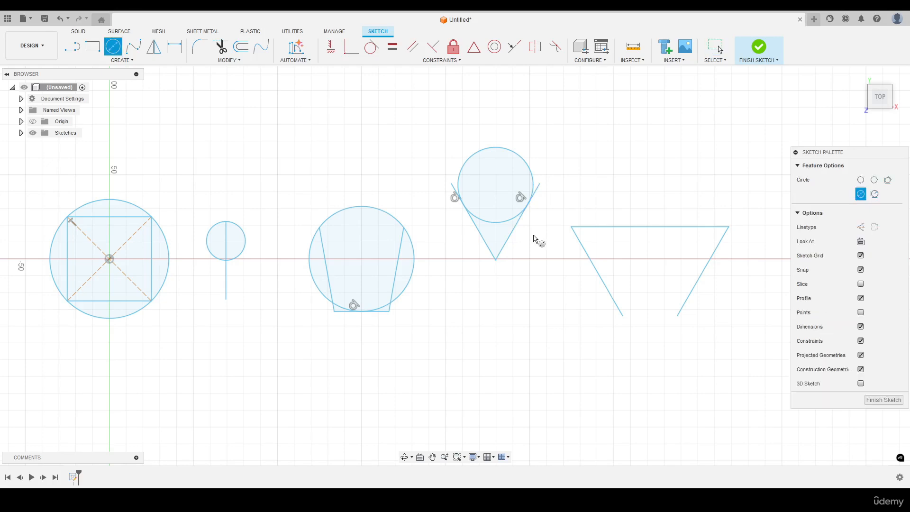
click(888, 180)
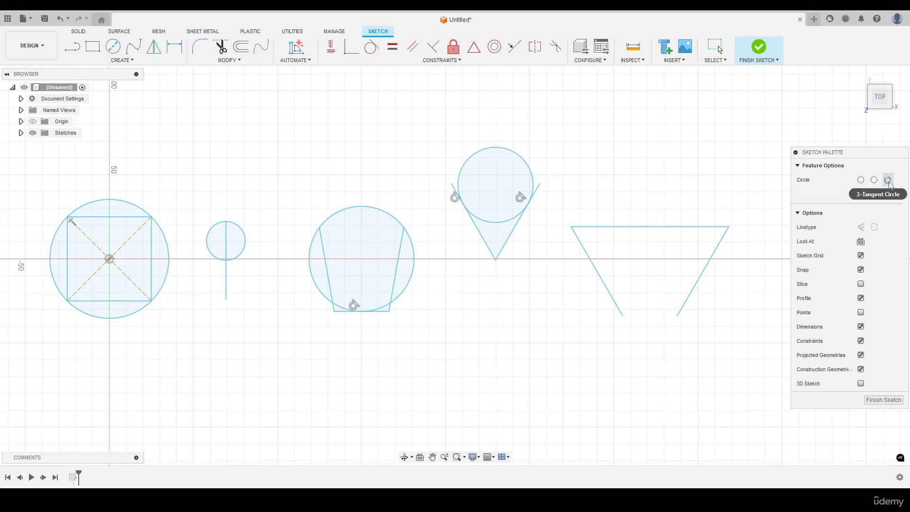
middle_drag(681, 221, 602, 204)
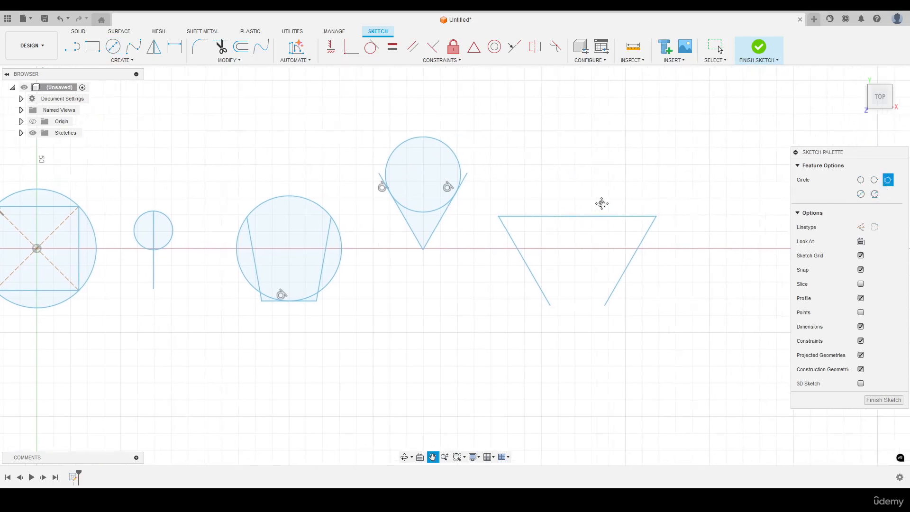
scroll(600, 235, up, 1)
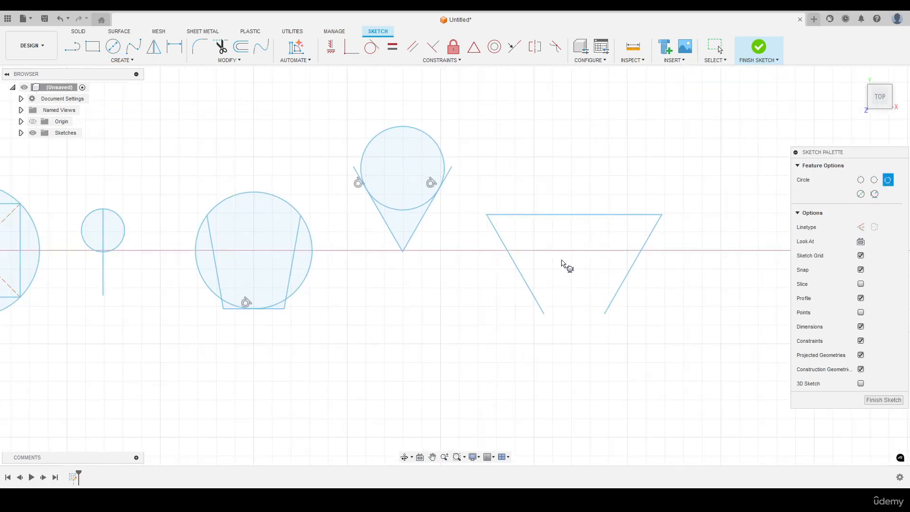
click(524, 276)
click(511, 257)
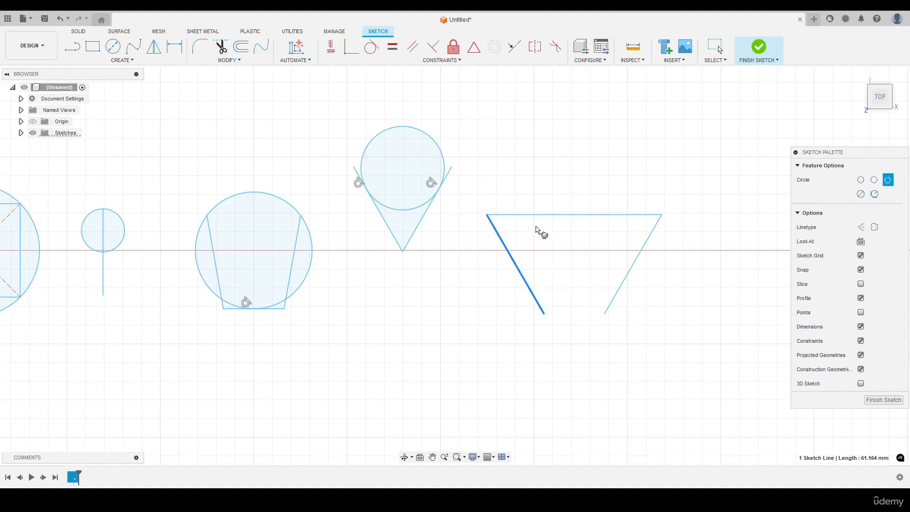
click(545, 217)
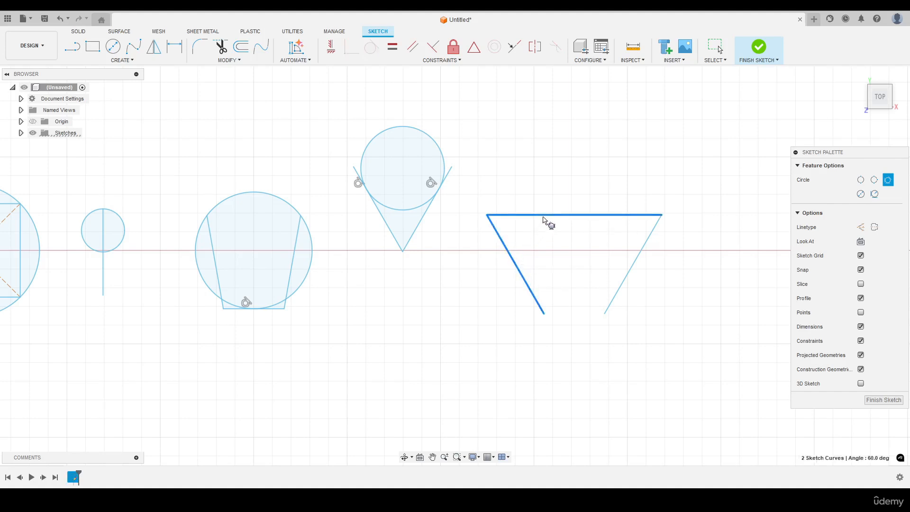
click(645, 249)
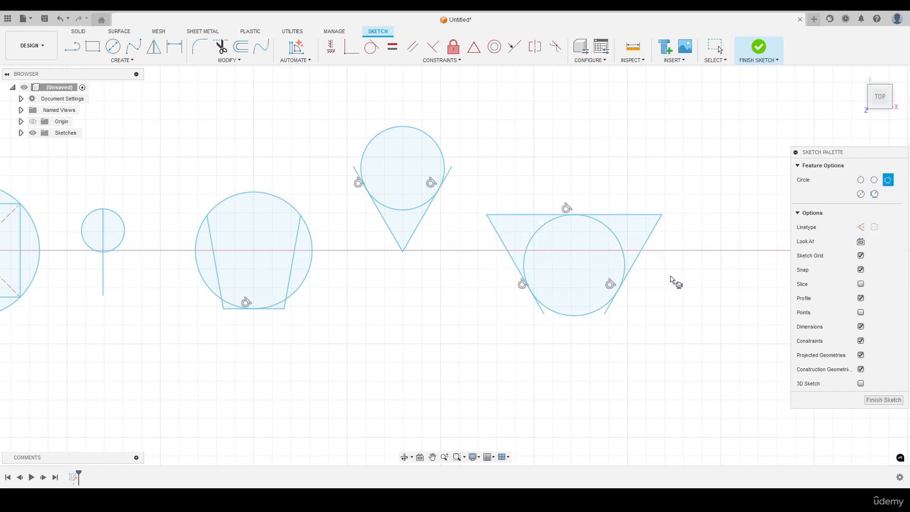
right_click(690, 161)
click(716, 159)
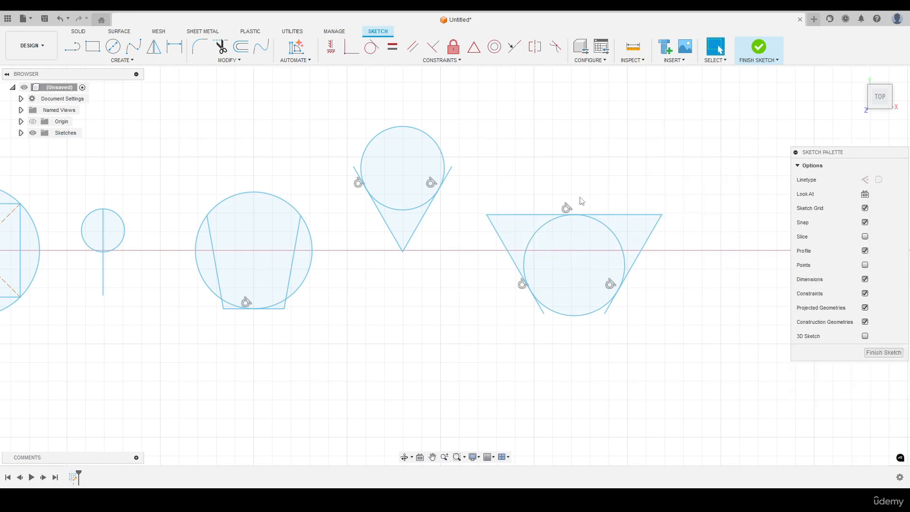
click(567, 208)
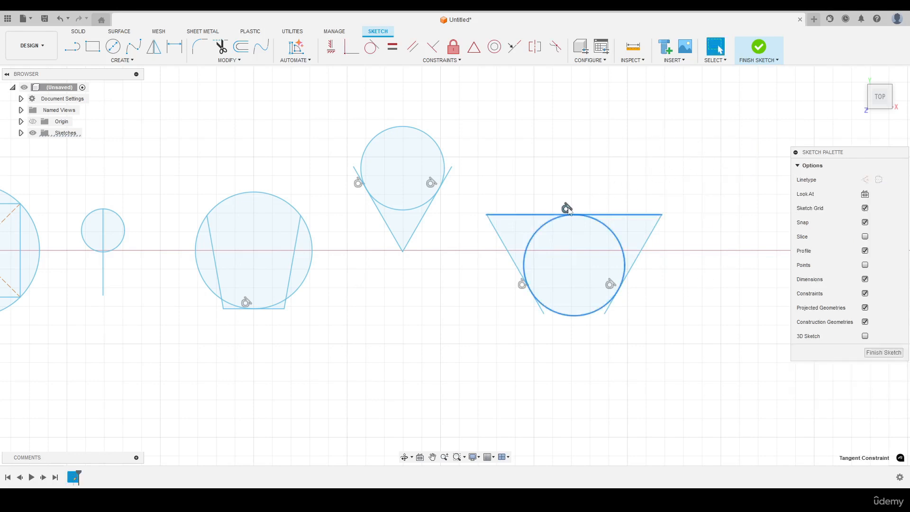
click(525, 281)
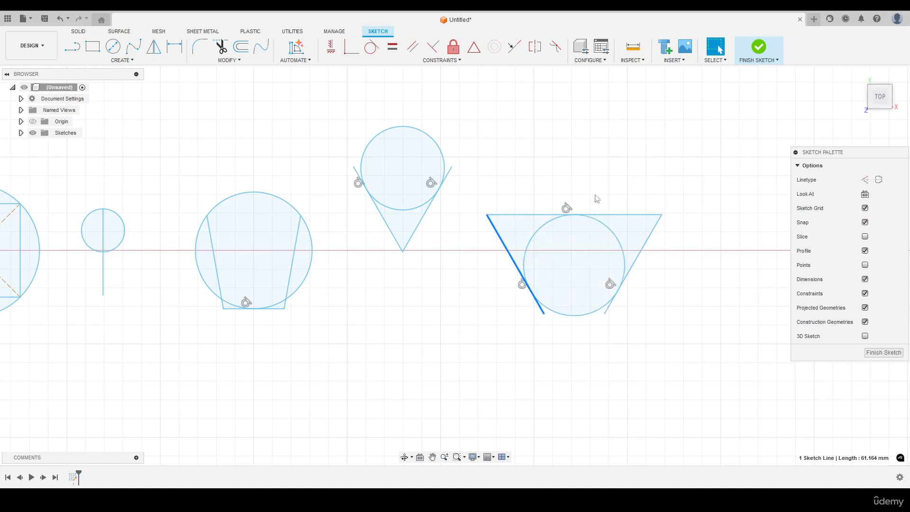
click(613, 174)
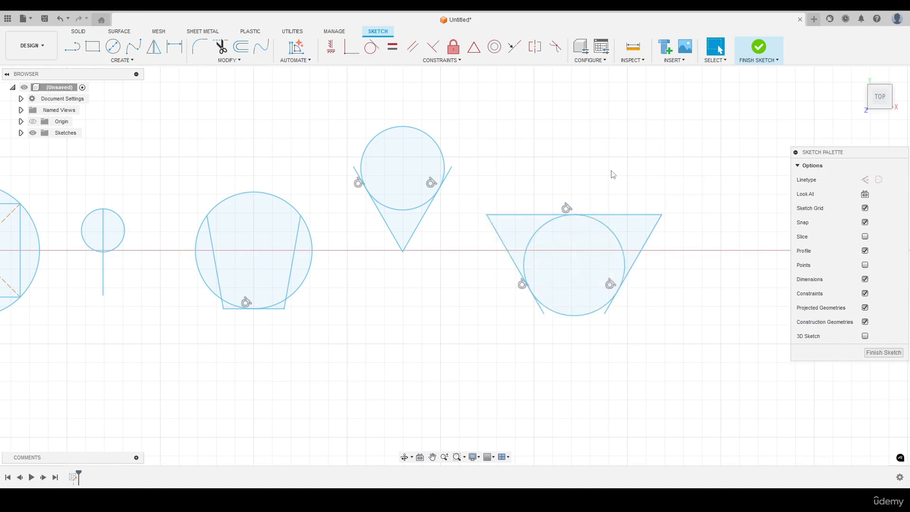